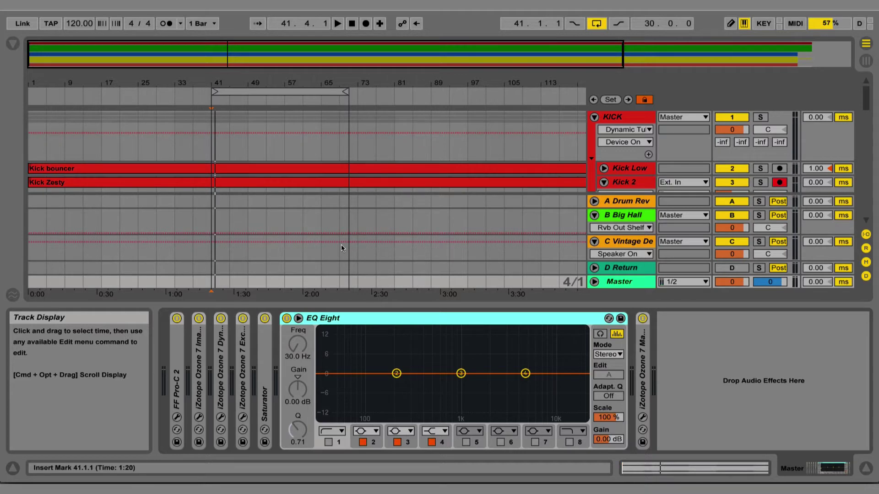
- Boost EQ Eight's filter 2 at 204 Hz to about 9.5 dB with a Q of 2.29
left_click(396, 374)
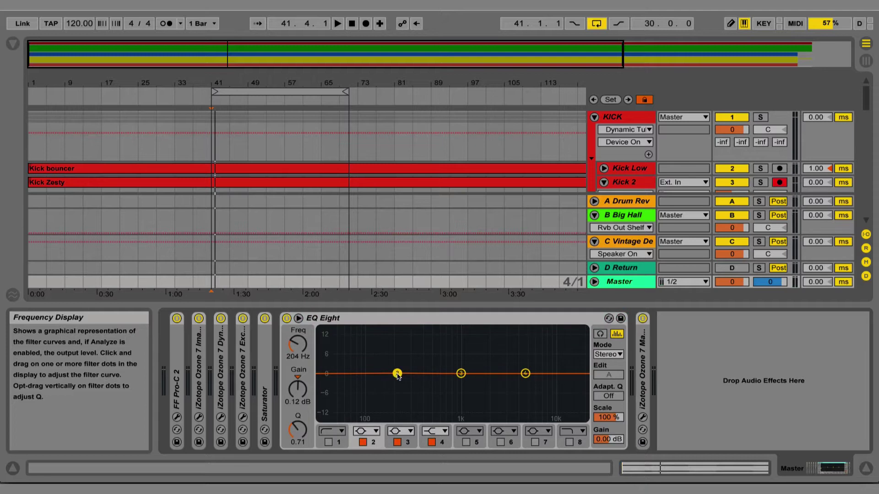
left_click_drag(297, 431, 297, 334)
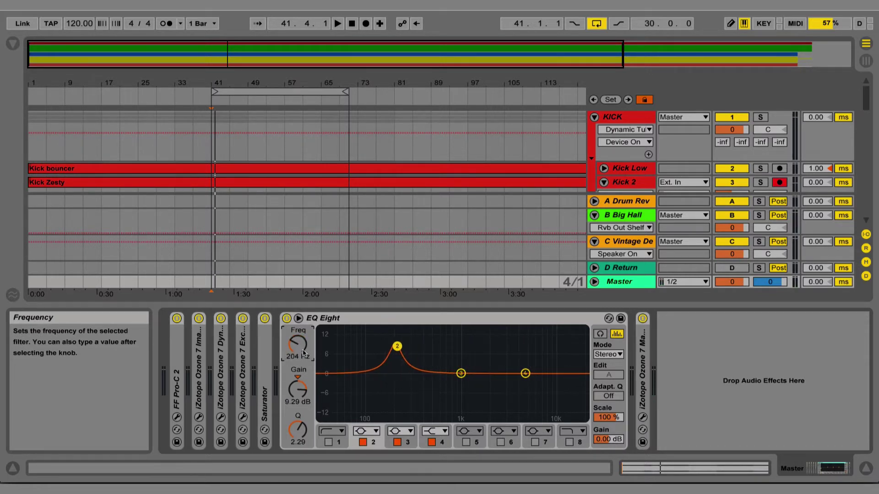
key("ctrl+z")
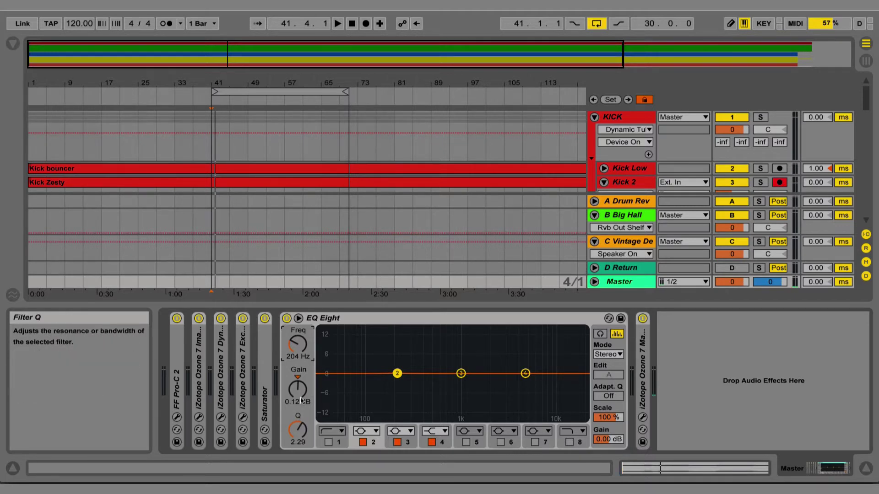
left_click_drag(298, 389, 298, 363)
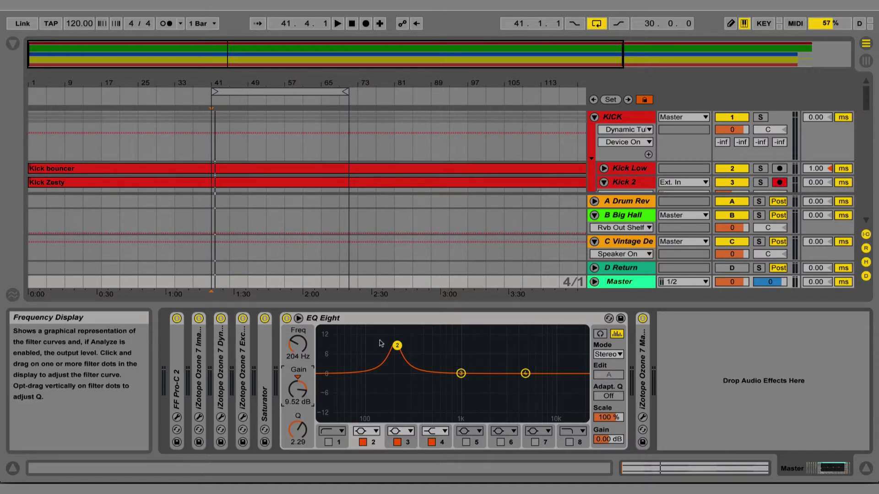
- Lower EQ Eight's global output gain to about -9 dB and restore it to 0 dB
left_click_drag(608, 439, 608, 476)
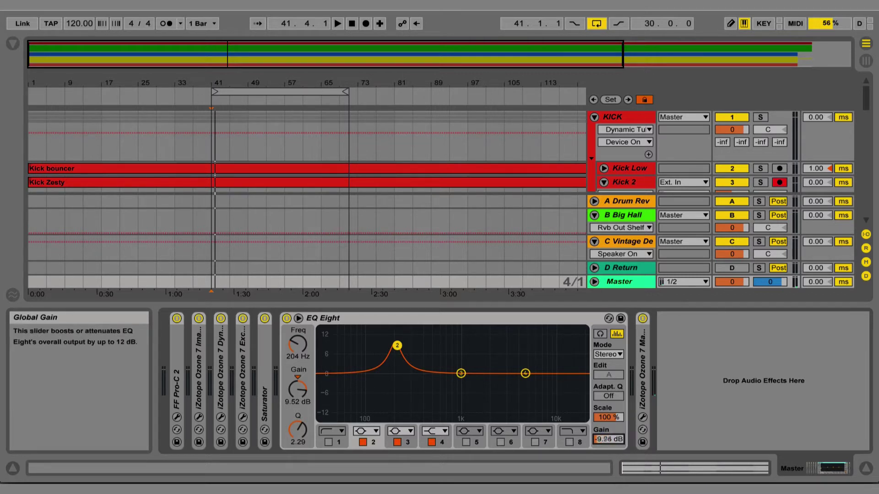
left_click_drag(607, 439, 607, 442)
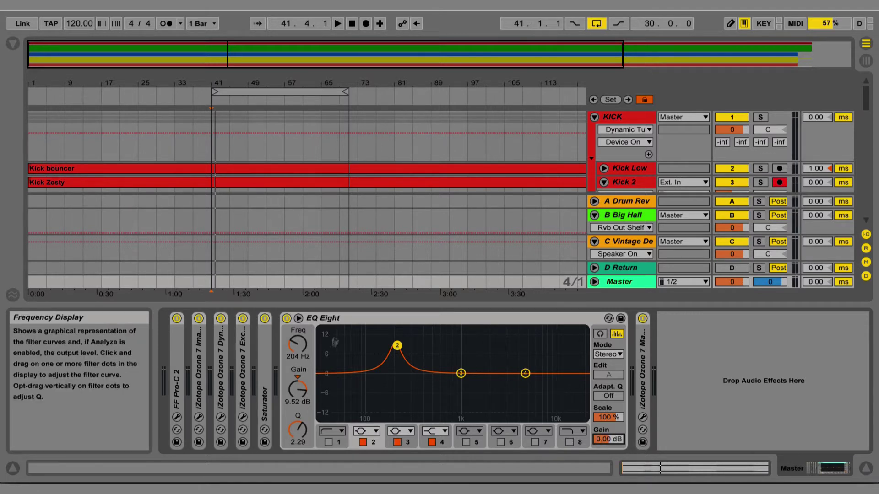
- Raise filter 2's boost to about 10.5 dB and sweep its frequency to about 812 Hz, 507 Hz and 593 Hz
left_click(298, 349)
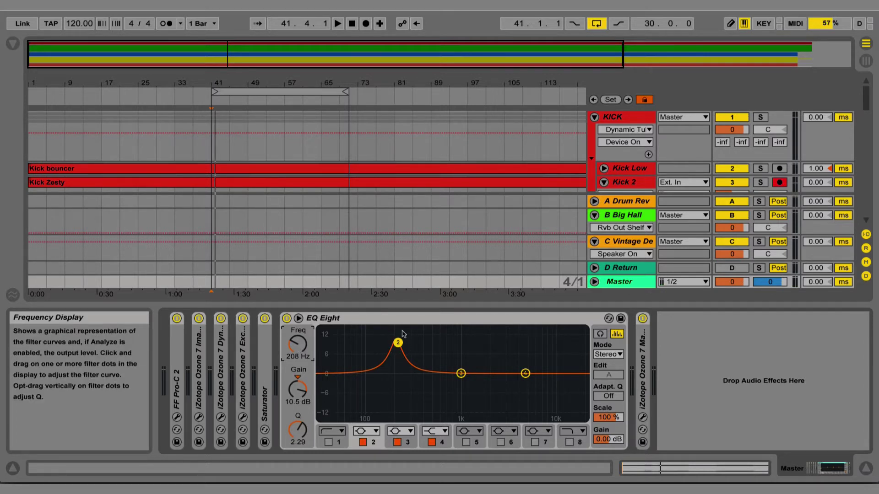
left_click_drag(302, 348, 302, 313)
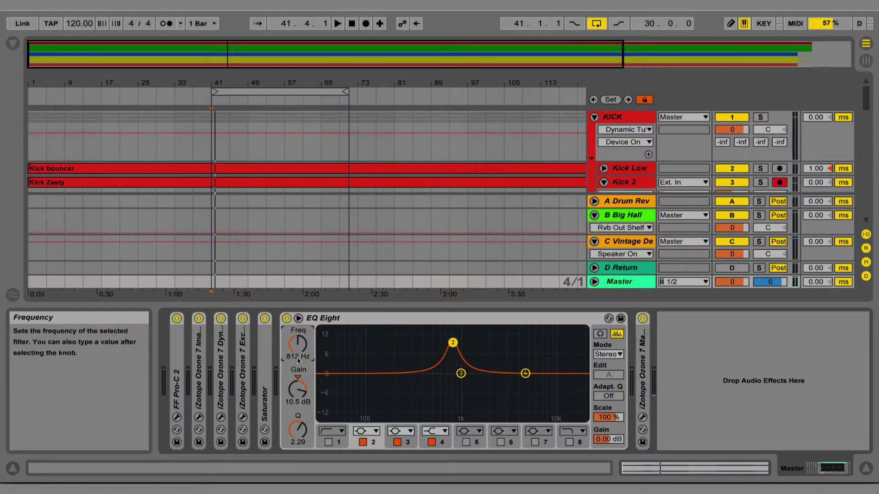
left_click_drag(298, 344, 297, 362)
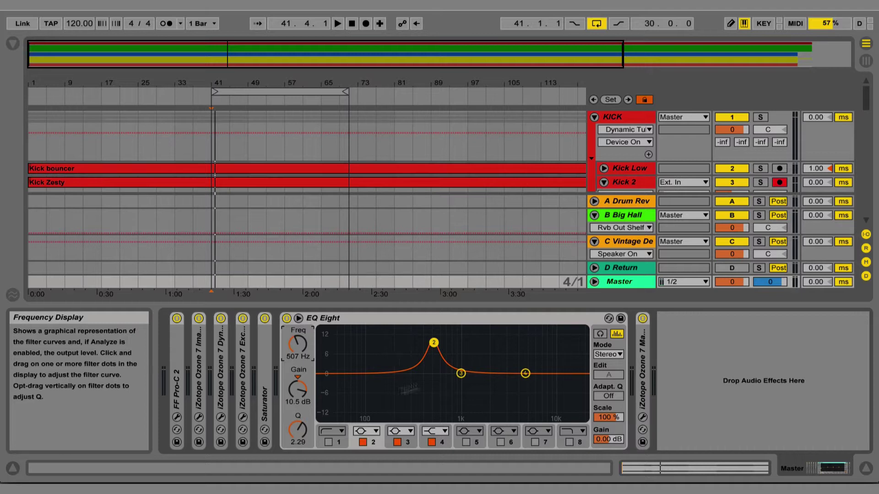
left_click(638, 283)
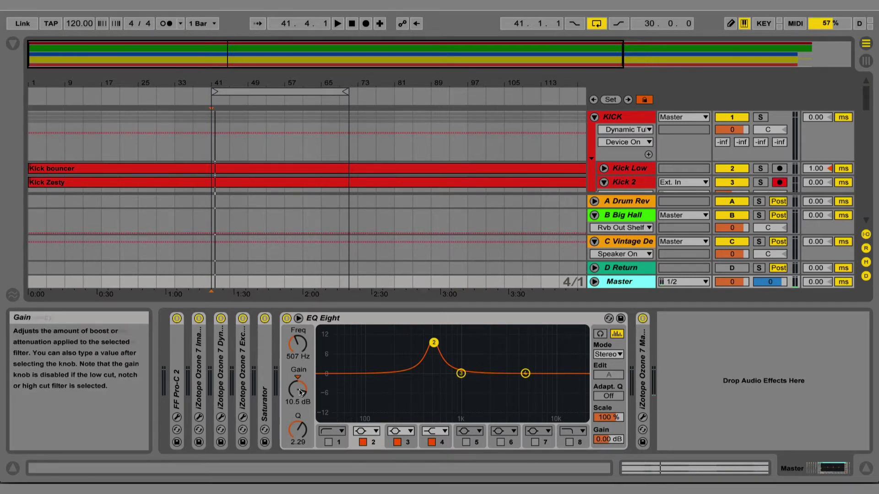
left_click_drag(298, 344, 298, 320)
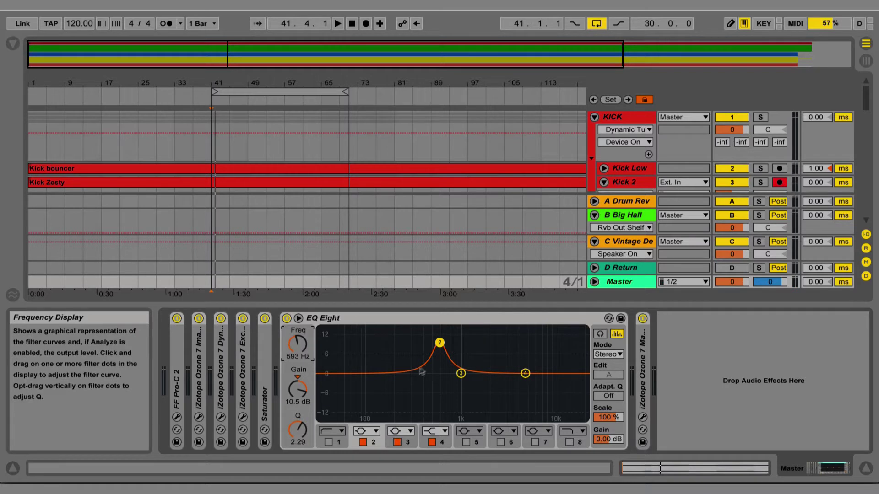
- Reset filter 2's gain to 0 dB and turn it into a -15 dB cut at about 563 Hz
mouse_move(297, 388)
left_mouse_down()
mouse_move(297, 418)
mouse_move(301, 373)
left_mouse_up()
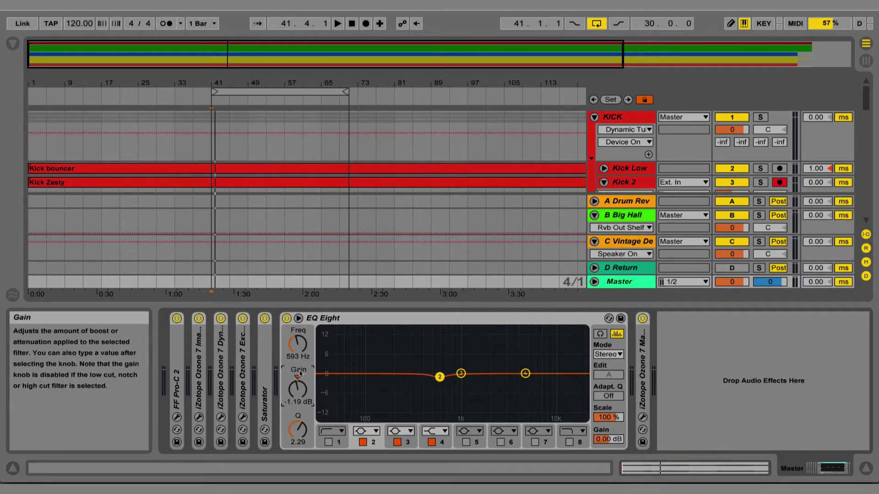
key("Delete")
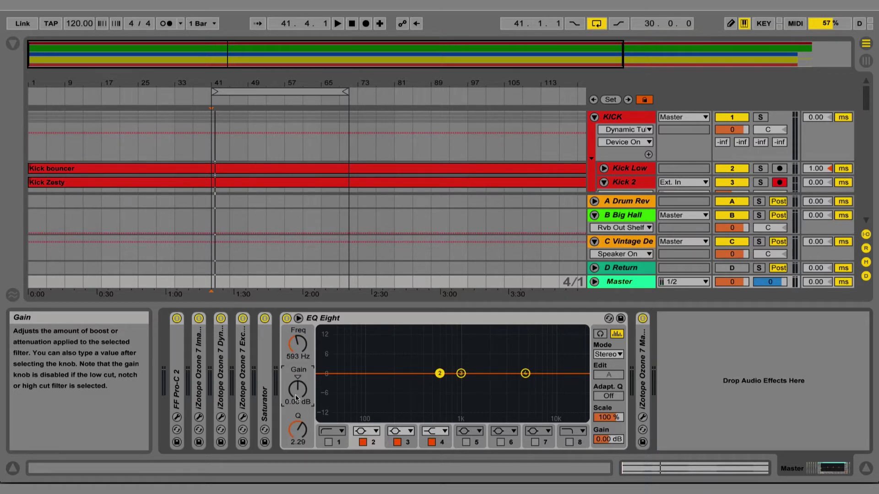
left_click_drag(298, 389, 298, 434)
left_click_drag(297, 344, 297, 347)
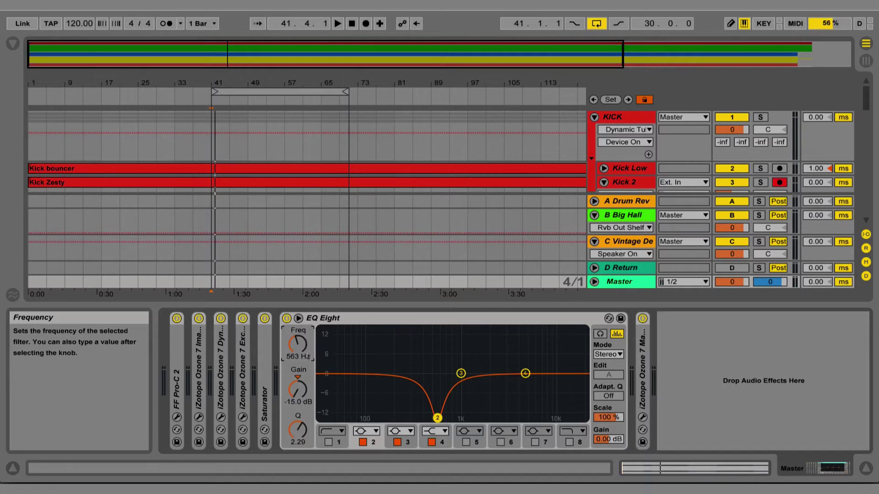
- Turn filter 2 into a boost with a Q of 1.58 and sweep it from about 2.57 kHz to 6.12 kHz at about 8.3 dB
left_click_drag(297, 389, 298, 362)
left_click_drag(297, 431, 297, 437)
left_click_drag(298, 344, 297, 329)
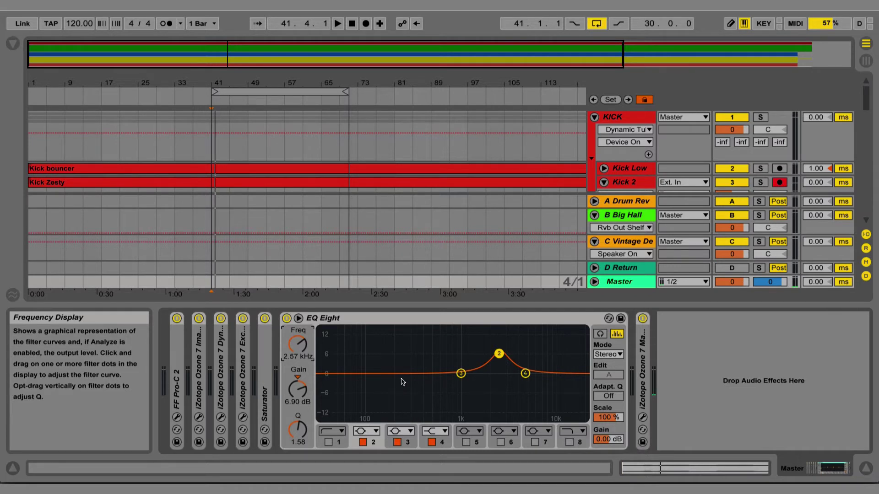
left_click_drag(499, 354, 533, 349)
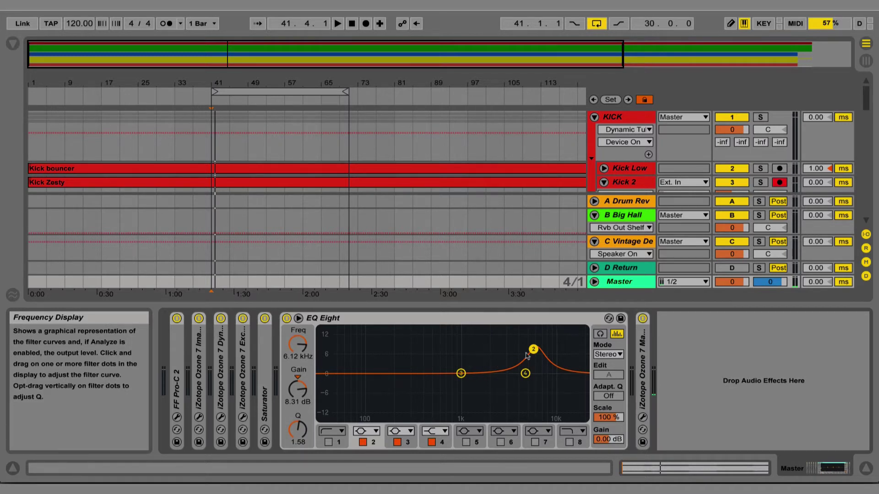
- Return filter 2 to about 190 Hz, toggle it off and on, and reset its gain to 0 dB
left_click_drag(533, 348, 394, 373)
left_click(363, 441)
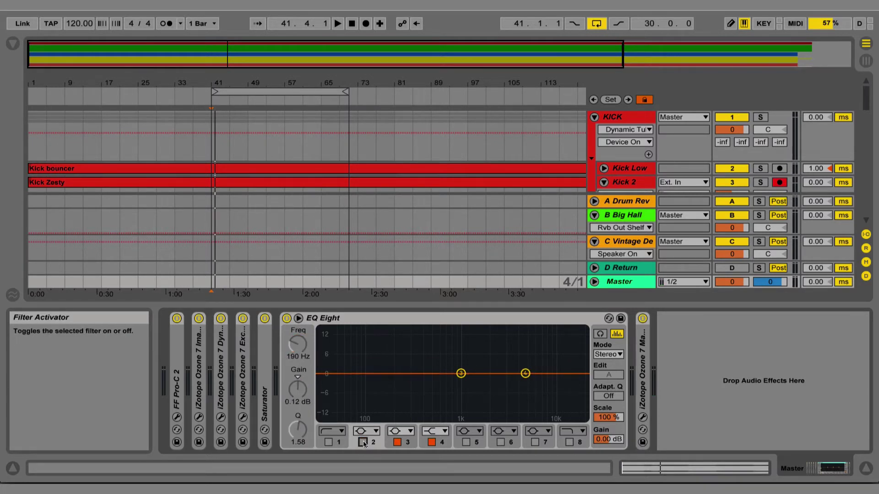
left_click(364, 441)
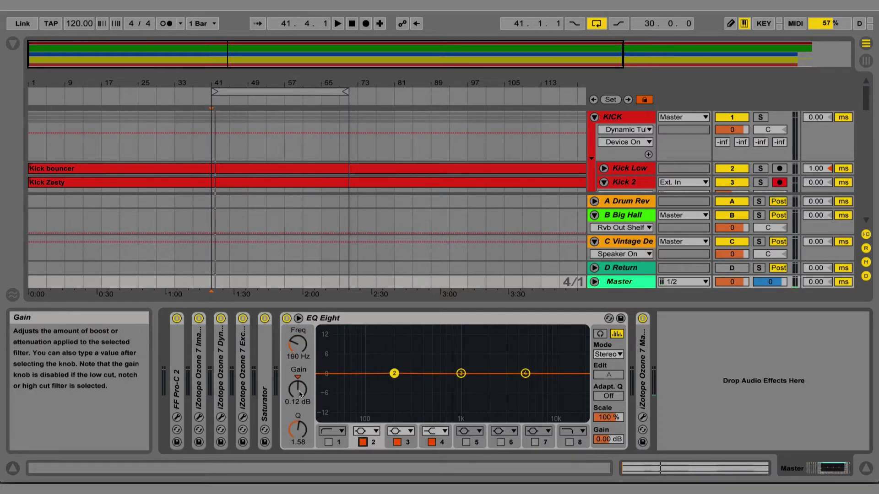
left_click(300, 376)
key("Delete")
- Cut filter 2 to about -13.3 dB at 300 Hz with a Q of 1.65, and reset its gain to 0 dB
left_click_drag(298, 429, 297, 425)
left_click_drag(296, 366, 296, 398)
left_click_drag(297, 344, 301, 351)
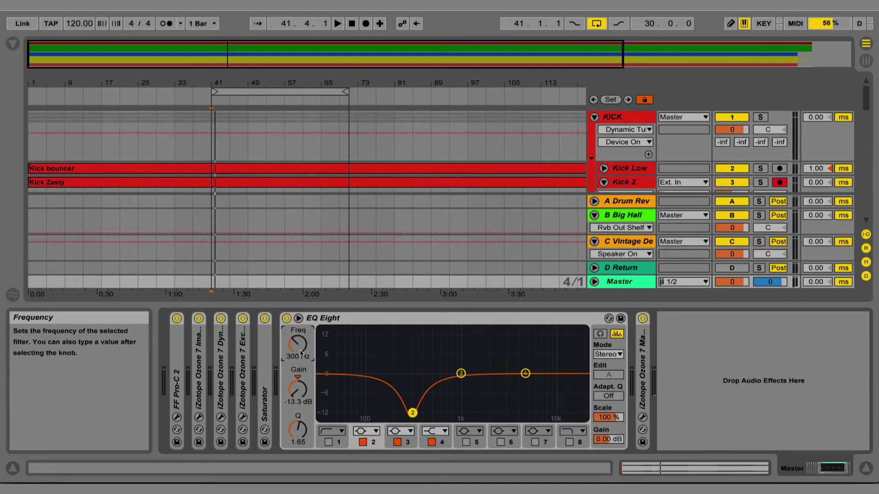
left_click(297, 389)
key("Delete")
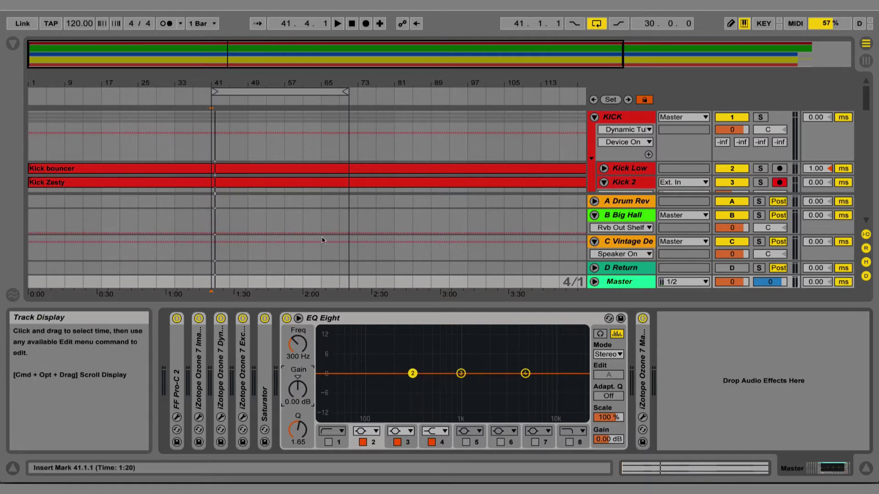
- Play the looped section to check the master's spectrum in EQ Eight with flat filters, and stop playback
scroll(322, 236, "down", 1)
scroll(322, 236, "down", 1)
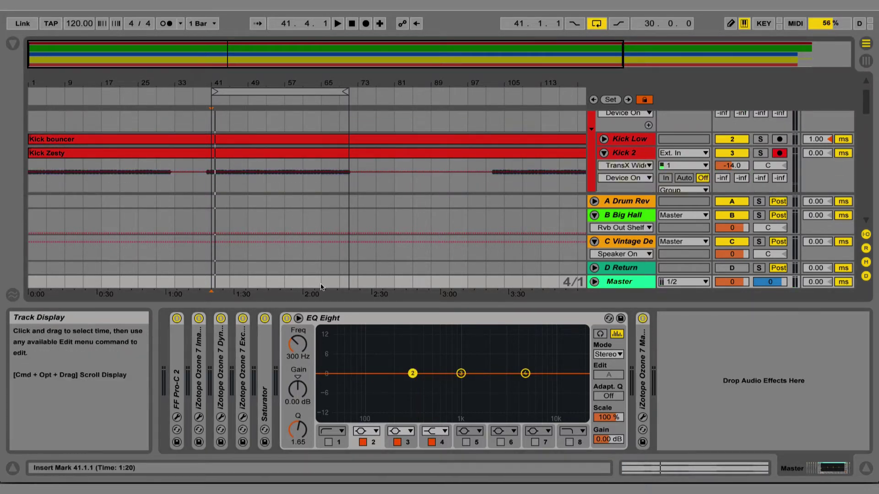
key("space")
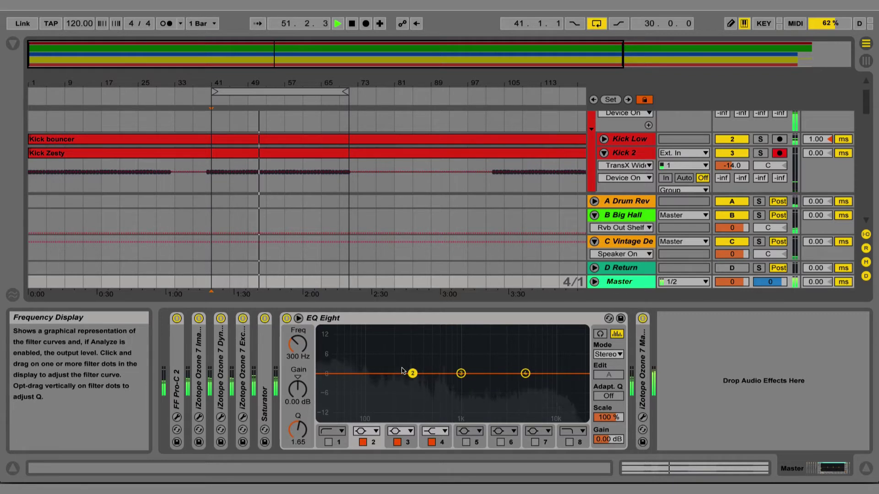
key("space")
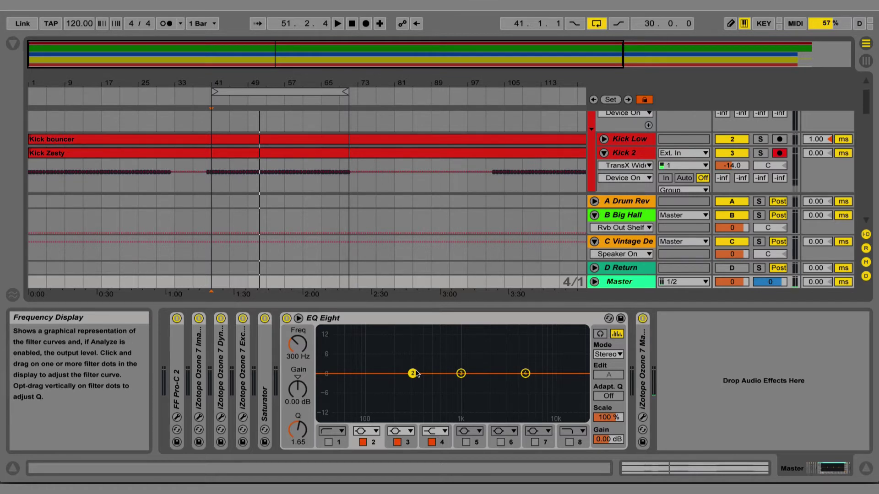
- Lower filter 2 to a -15 dB cut and move it to about 370 Hz
left_click_drag(412, 373, 397, 395)
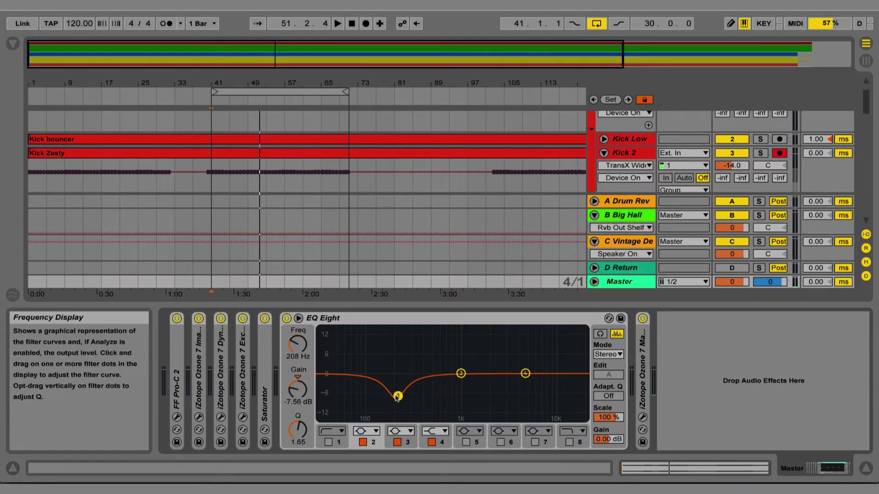
left_click_drag(296, 389, 296, 414)
left_click_drag(298, 352, 298, 344)
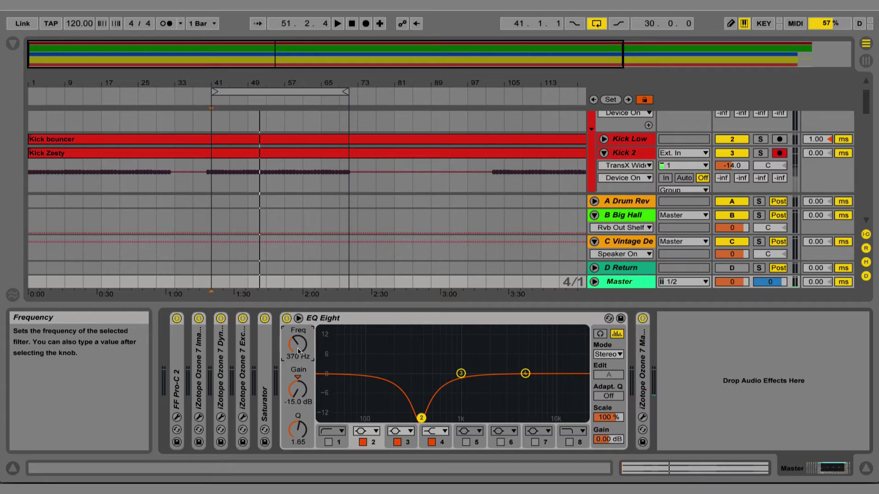
- Sweep filter 2's -15 dB cut through about 856 Hz and 481 Hz to 317 Hz, and reset its gain to 0 dB
left_click_drag(298, 351, 298, 355)
left_click_drag(306, 403, 306, 399)
left_click_drag(297, 344, 298, 333)
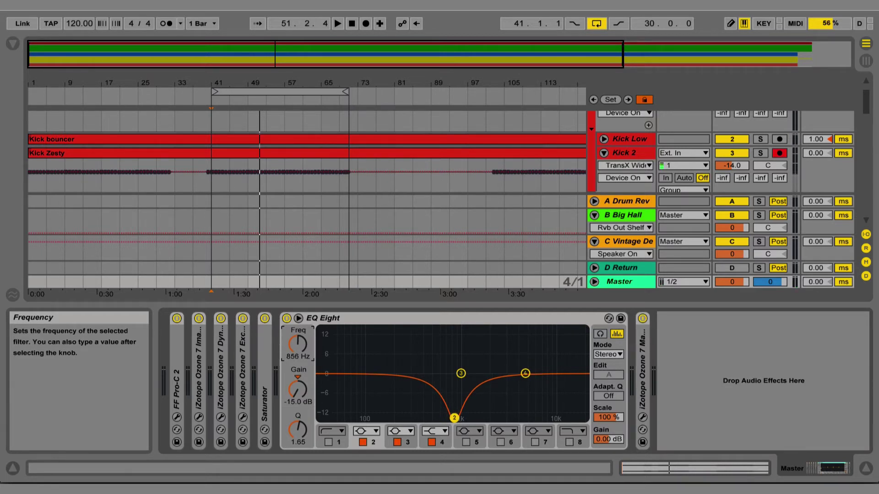
left_click_drag(298, 333, 298, 335)
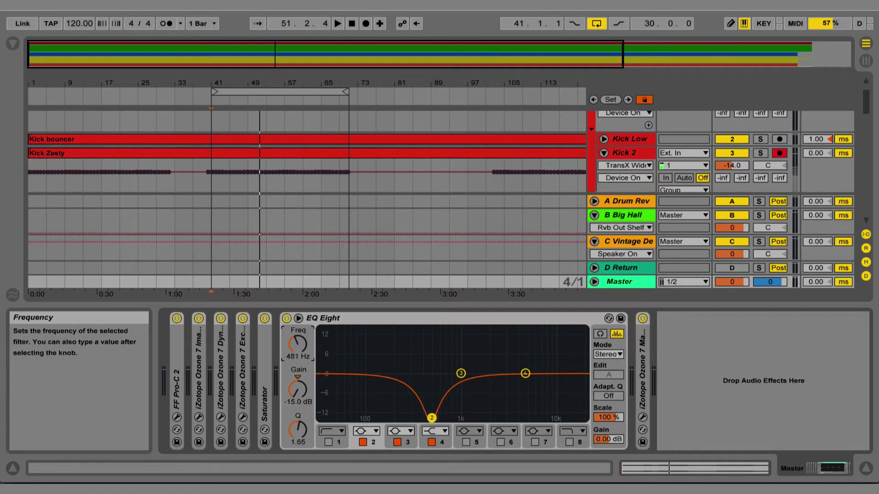
left_click_drag(302, 381, 302, 375)
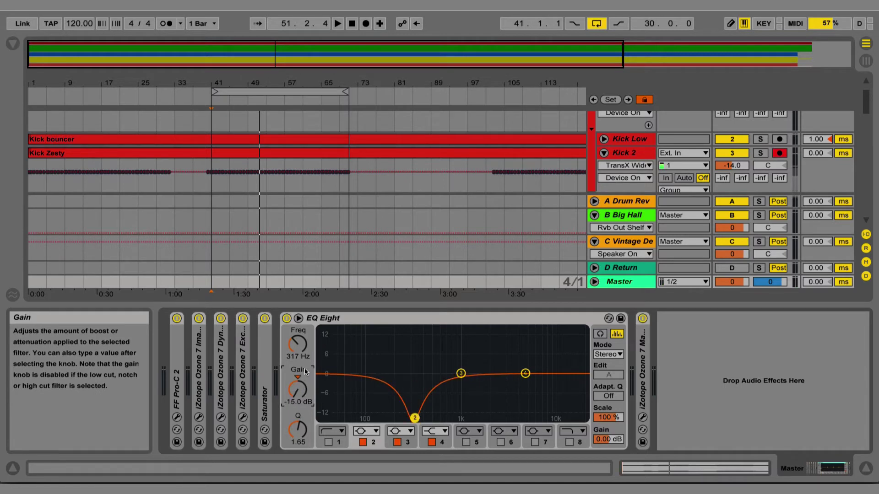
key("Delete")
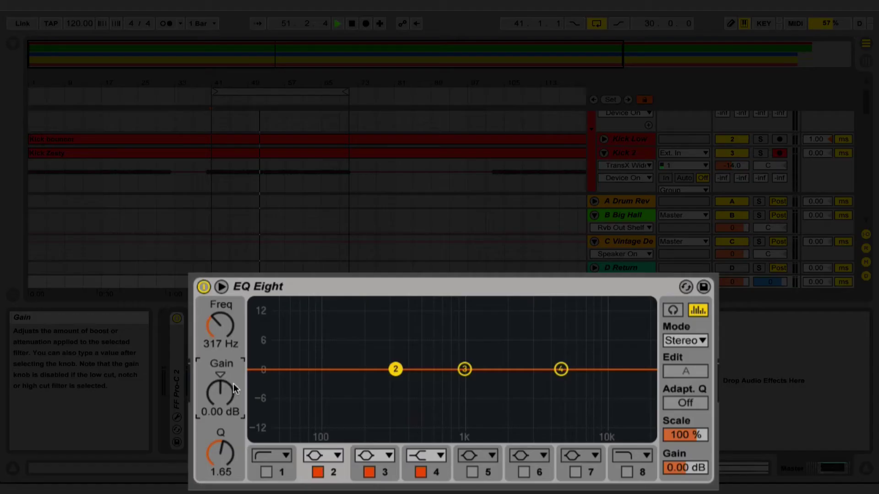
- Cut filter 2 to -15 dB with a Q of about 2.03 and sweep its frequency up to about 1.60 kHz
left_click_drag(234, 389, 234, 407)
left_click_drag(220, 453, 220, 460)
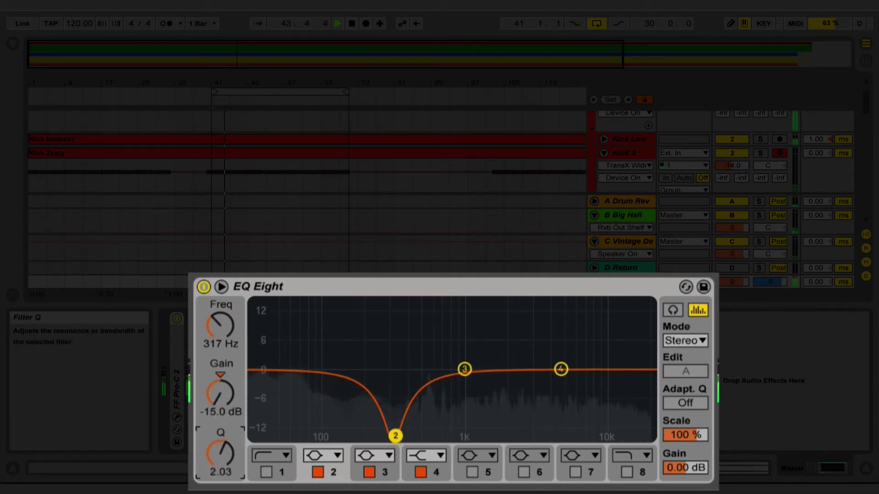
left_click_drag(220, 326, 220, 310)
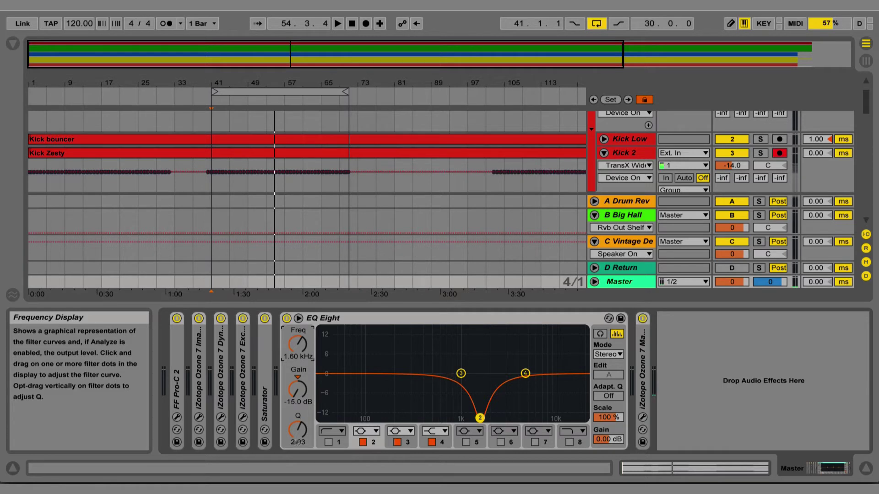
- Narrow the 1.60 kHz cut to a Q of about 11.9 and widen it back to about 2.94
left_click_drag(296, 442, 297, 405)
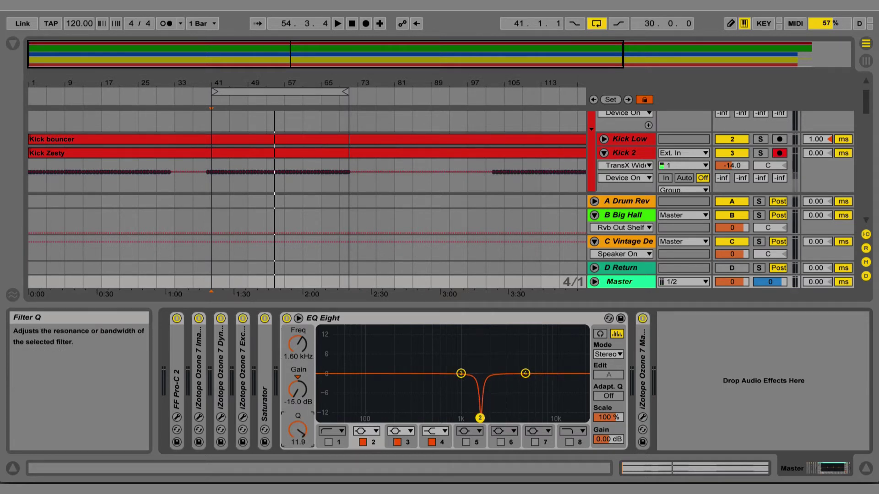
left_click_drag(297, 428, 297, 439)
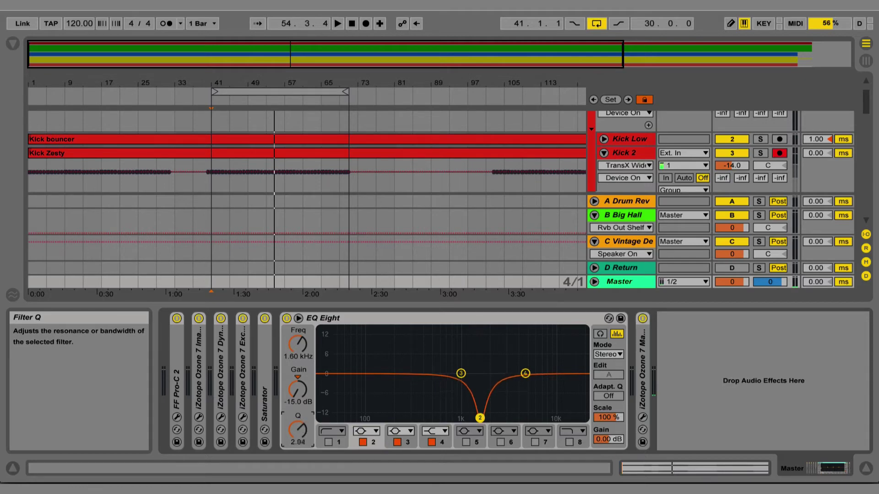
- Play the loop and set filter 2's Q to about 2.20 with its frequency at about 1.69 kHz
key("space")
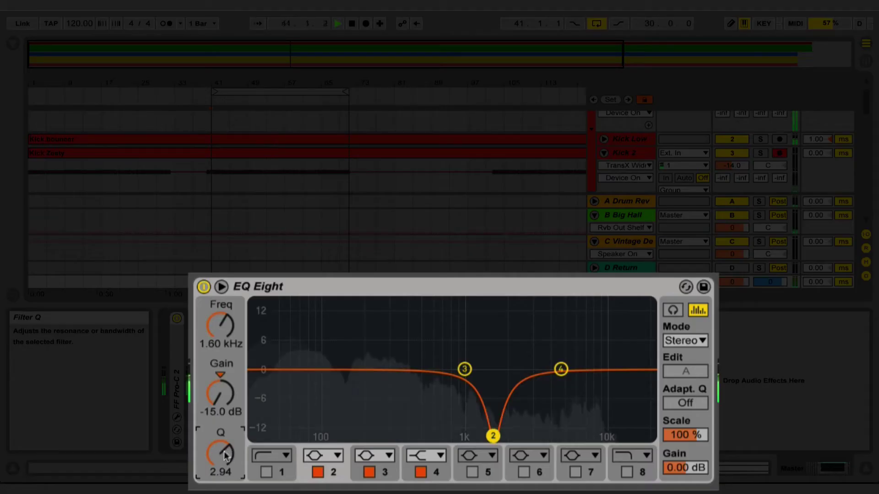
mouse_move(298, 432)
left_mouse_down()
mouse_move(297, 411)
mouse_move(297, 436)
left_mouse_up()
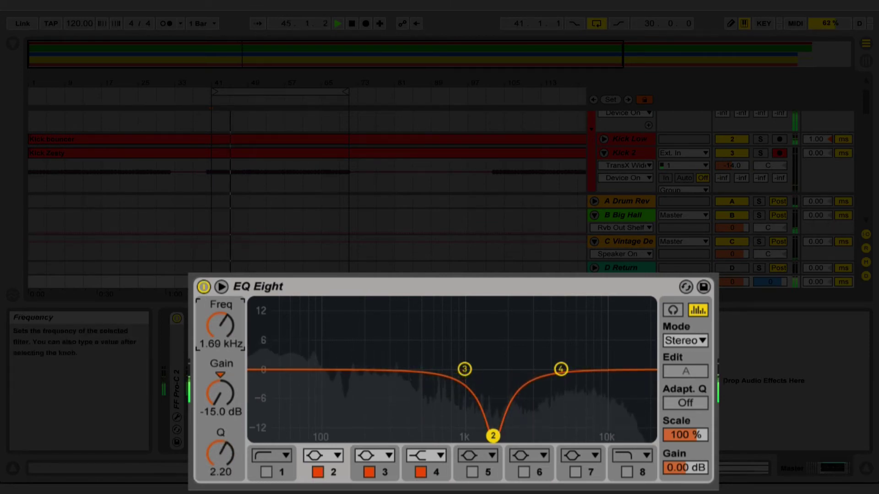
- Set filter 2's frequency to 1.60 kHz and its gain to -1 dB, followed by -2 dB
mouse_move(220, 325)
left_mouse_down()
mouse_move(220, 316)
mouse_move(220, 323)
left_mouse_up()
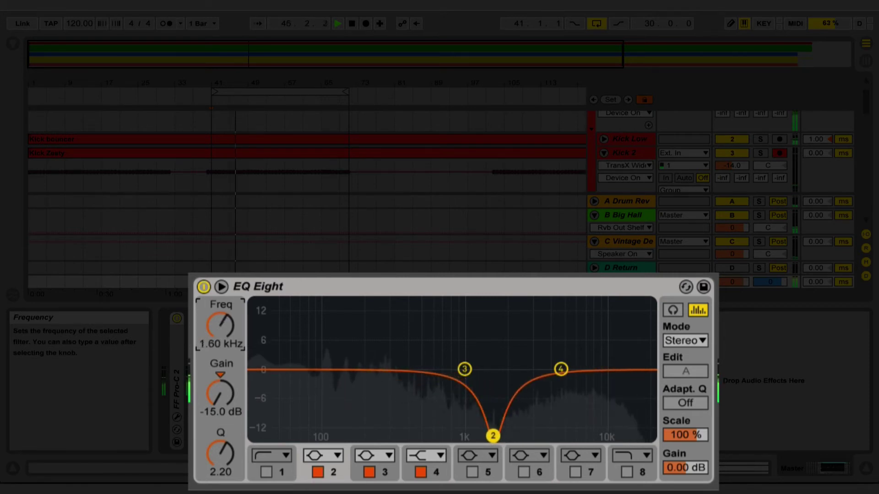
left_click(221, 396)
type("-1")
key("Return")
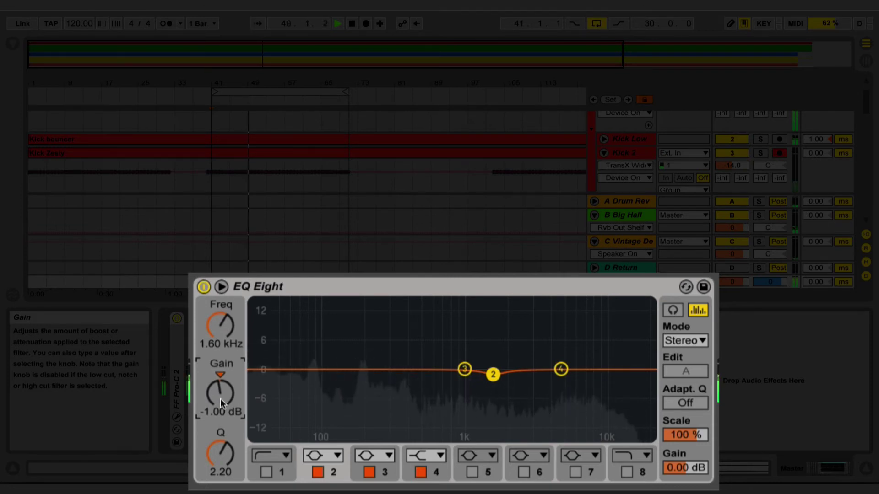
type("-2")
key("Return")
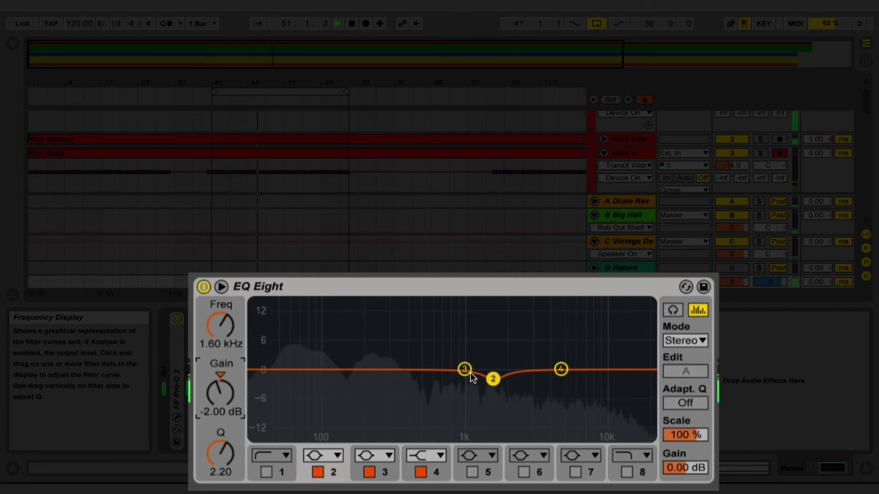
- Compare the mix with filter 2 switched off and on, leaving the filter active
left_click(318, 472)
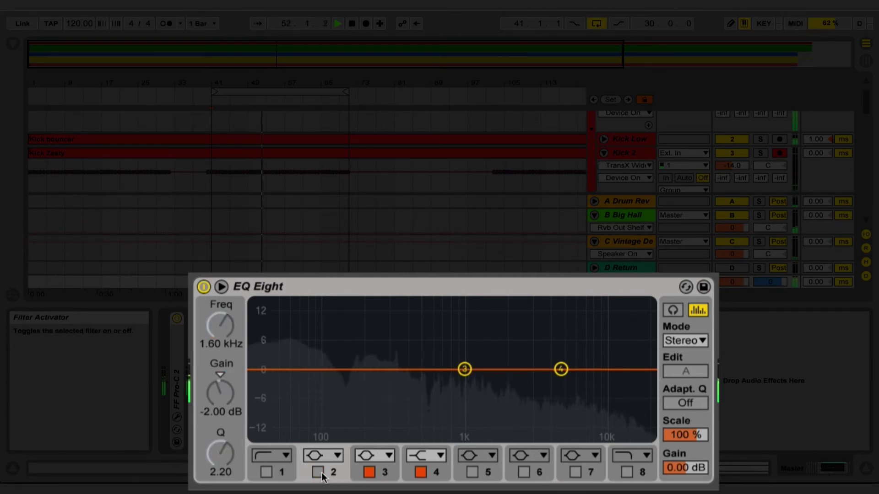
left_click(317, 472)
left_click(318, 472)
left_click(318, 472)
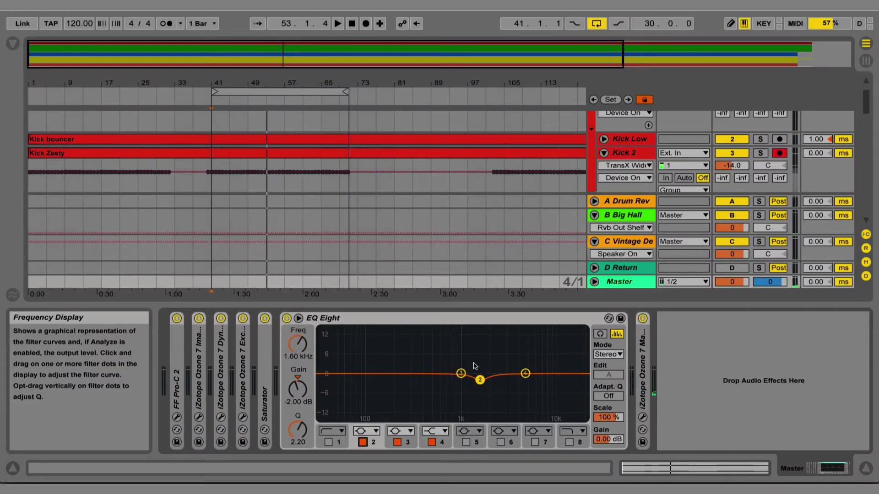
- Play the loop, cut filter 3 to -13.6 dB with a Q of about 1.58, and sweep it up to about 771 Hz and back to 370 Hz
left_click_drag(461, 374, 432, 373)
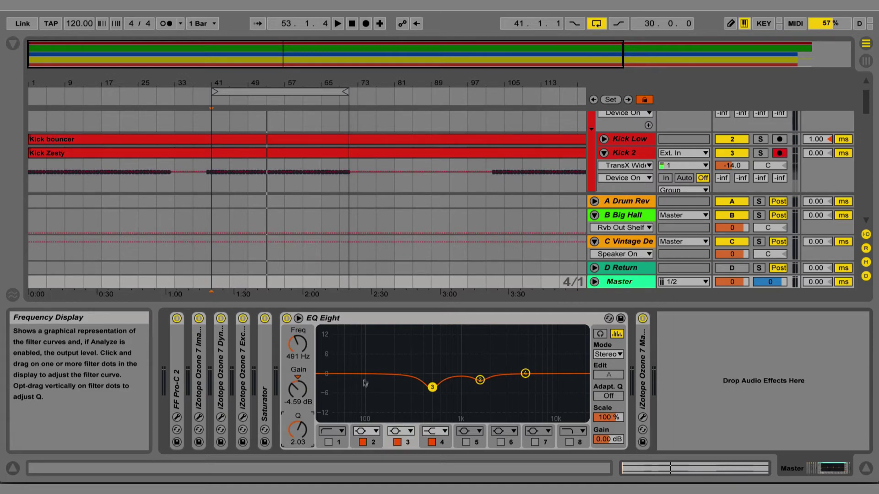
key("space")
left_click_drag(432, 387, 414, 429)
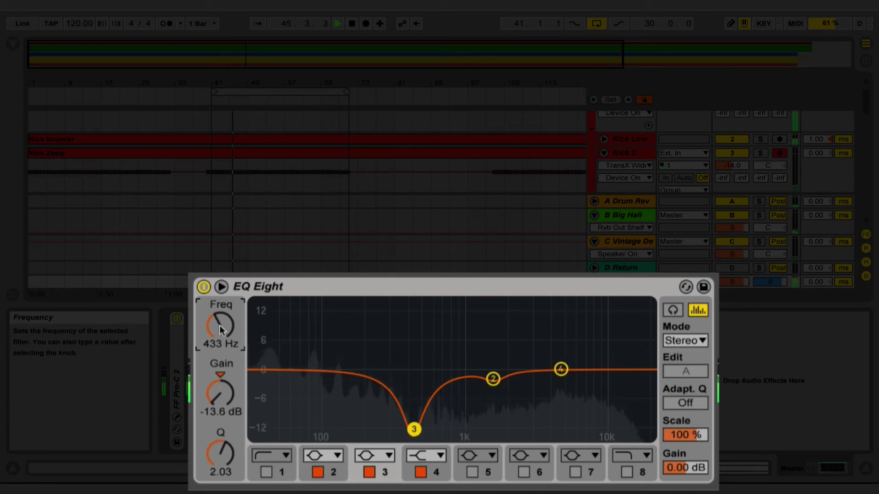
mouse_move(221, 325)
left_mouse_down()
mouse_move(220, 344)
mouse_move(221, 317)
mouse_move(221, 325)
left_mouse_up()
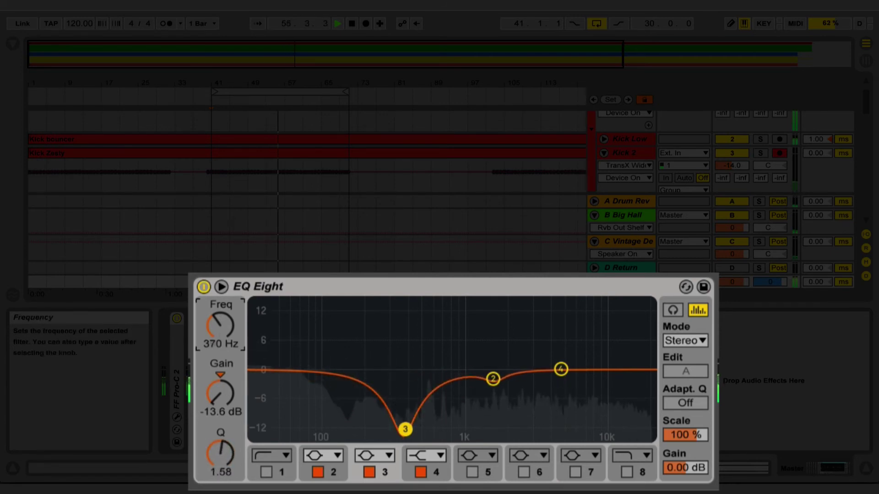
left_click_drag(220, 325, 220, 306)
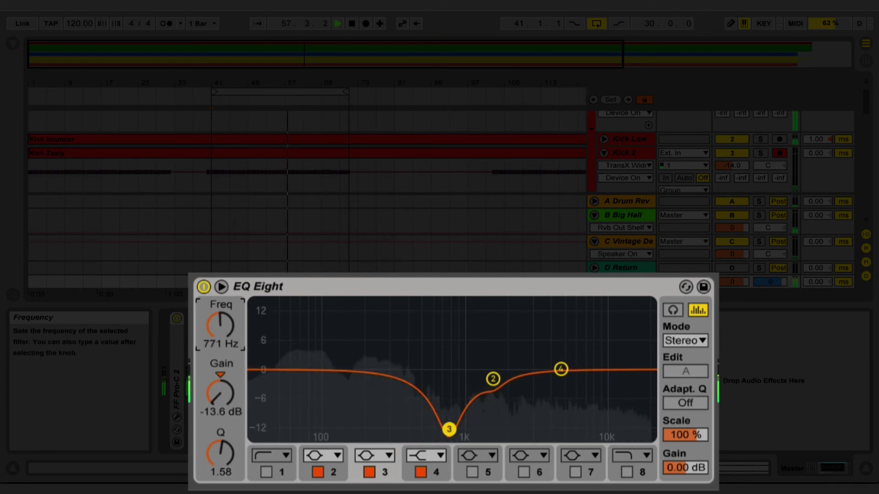
left_click_drag(220, 324, 220, 346)
- Try filter 3 gains of -1 dB, -1.5 dB and -2 dB at 370 Hz
left_click_drag(216, 391, 215, 390)
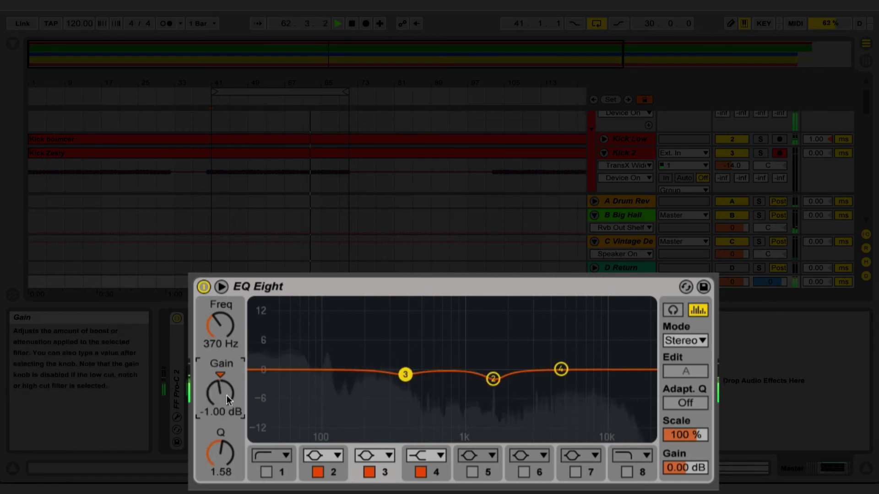
type("-1.5")
key("Return")
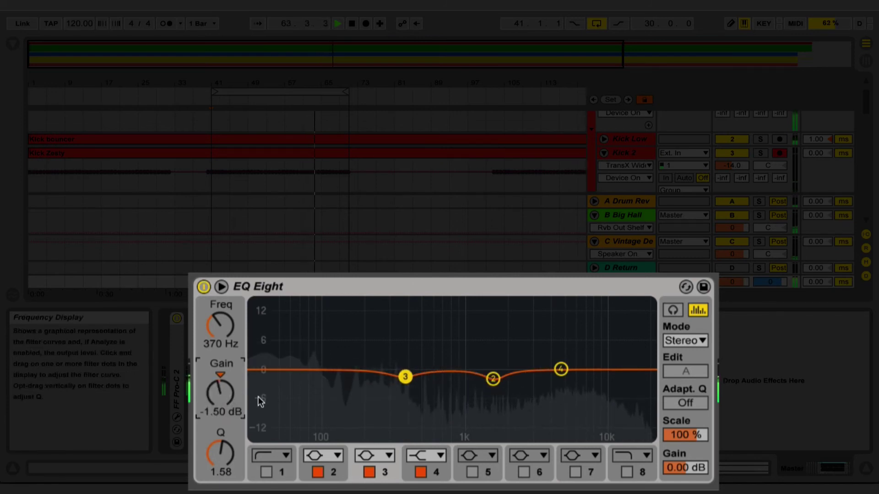
type("-2")
key("Return")
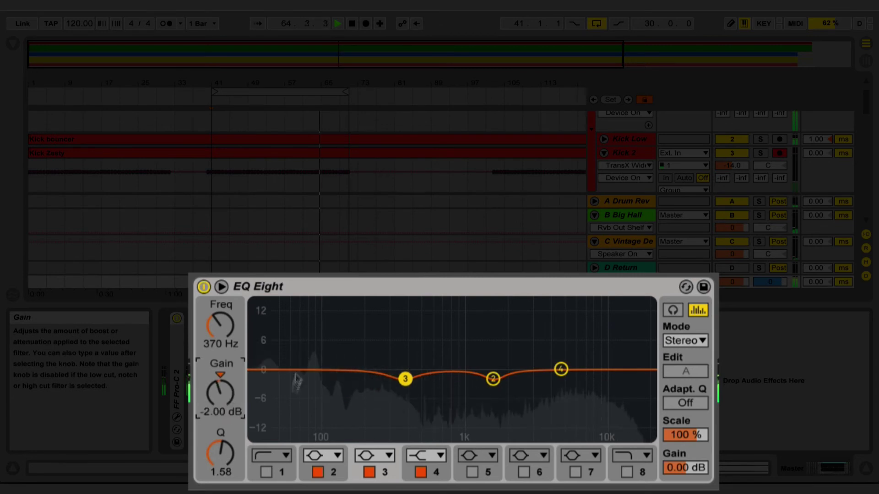
- Compare the mix with EQ Eight bypassed and active, and set filter 3's gain to -1 dB
left_click(203, 287)
left_click(203, 287)
left_click(204, 287)
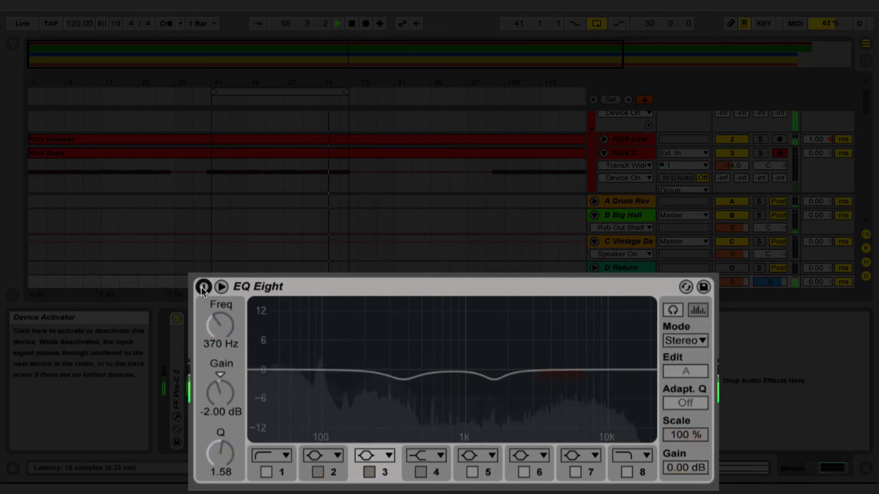
left_click(204, 286)
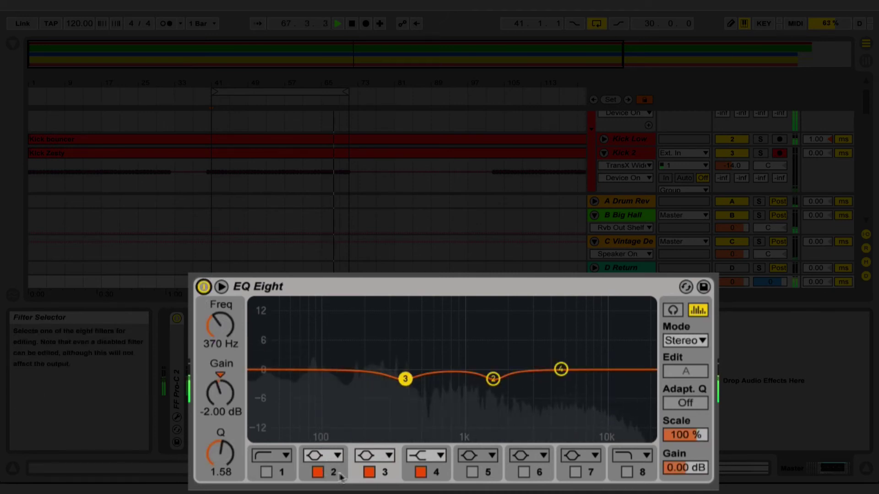
left_click(222, 401)
type("-1")
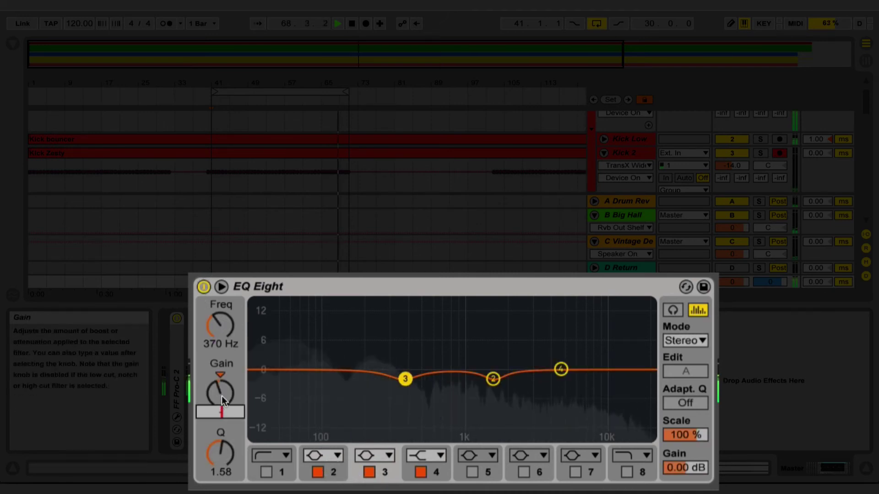
key("Return")
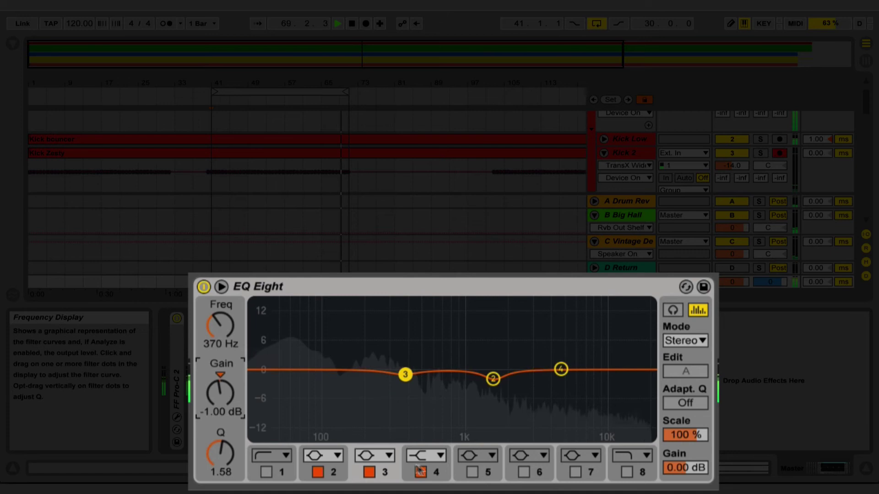
- Enable filter 5 and cut it to about -10.5 dB at 111 Hz with a Q of about 2.03
left_click(472, 472)
left_click_drag(328, 368, 334, 416)
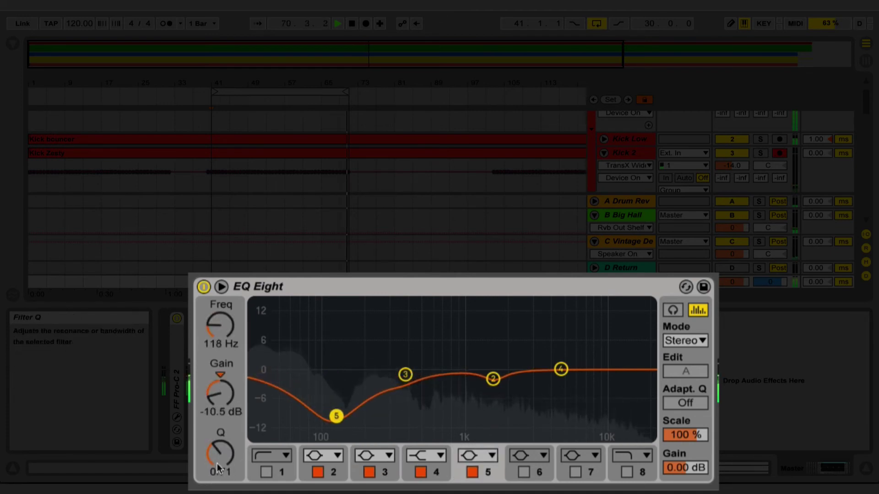
left_click_drag(217, 463, 216, 439)
mouse_move(220, 325)
left_mouse_down()
mouse_move(220, 309)
mouse_move(220, 328)
left_mouse_up()
mouse_move(220, 453)
left_mouse_down()
mouse_move(220, 442)
mouse_move(220, 450)
left_mouse_up()
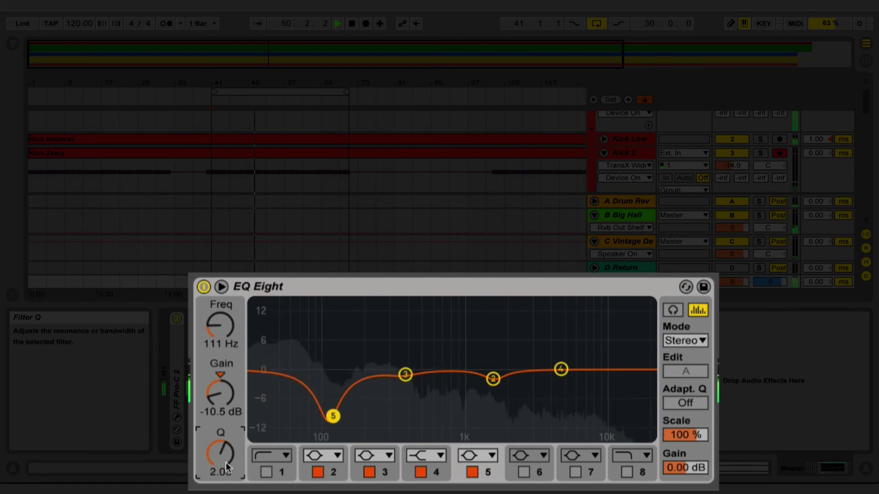
- Set filter 5's gain to -1 dB, comparing the mix with the filter and with the whole EQ off and on
left_click(472, 472)
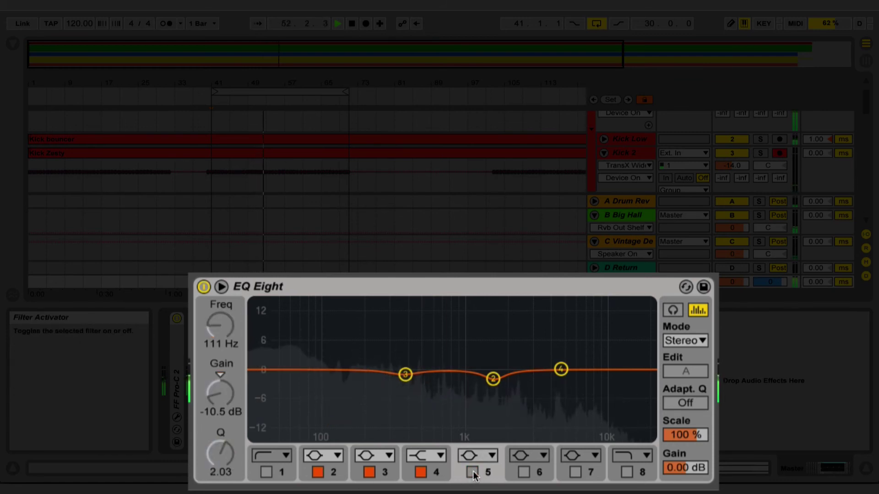
left_click(472, 471)
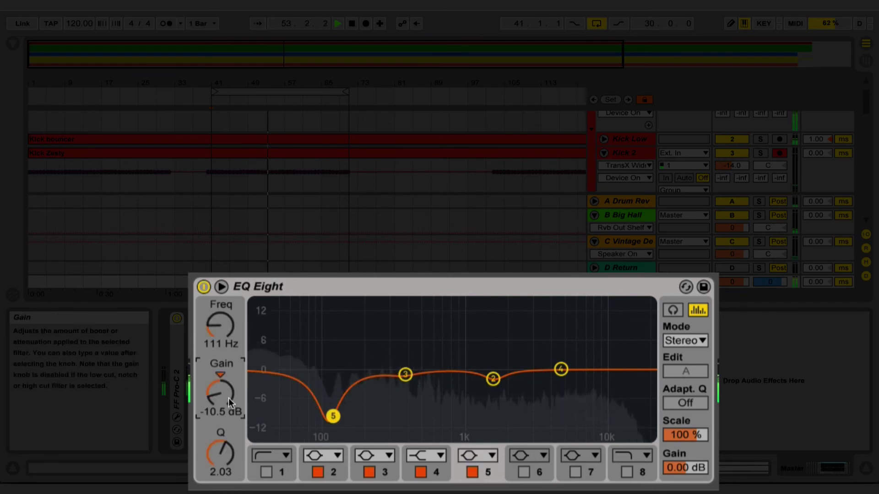
type("-1")
key("Return")
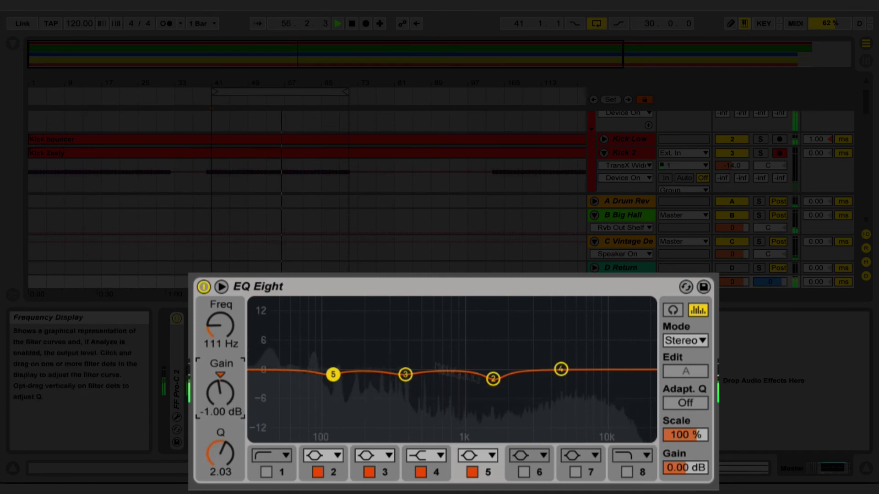
left_click(204, 287)
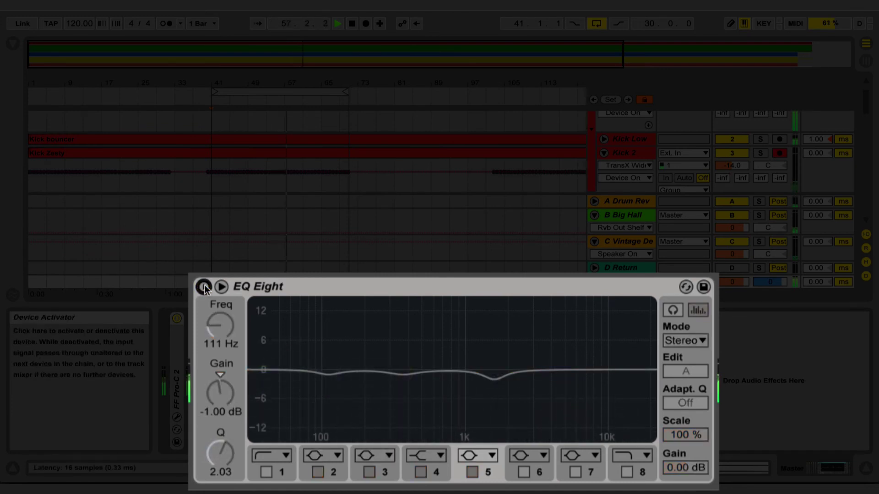
left_click(204, 287)
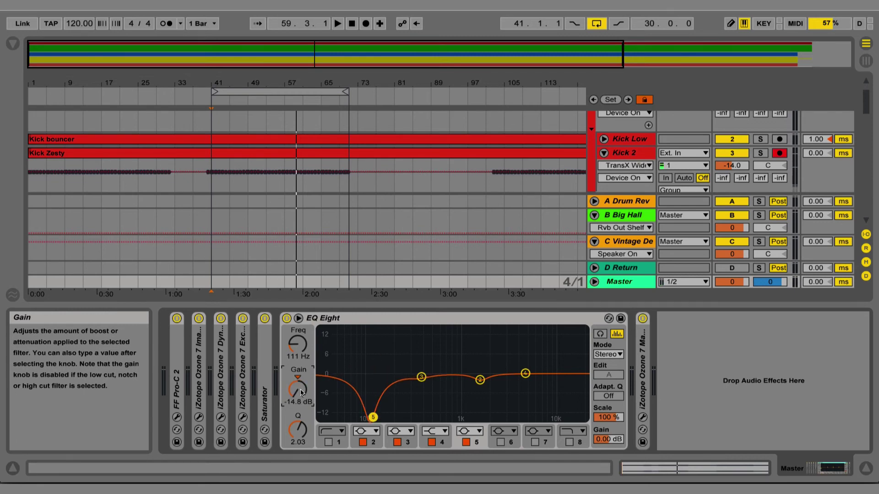
- Play the loop, boost filter 5 to 10 dB while moving it to about 123 Hz, and lower its gain to about -0.71 dB
key("space")
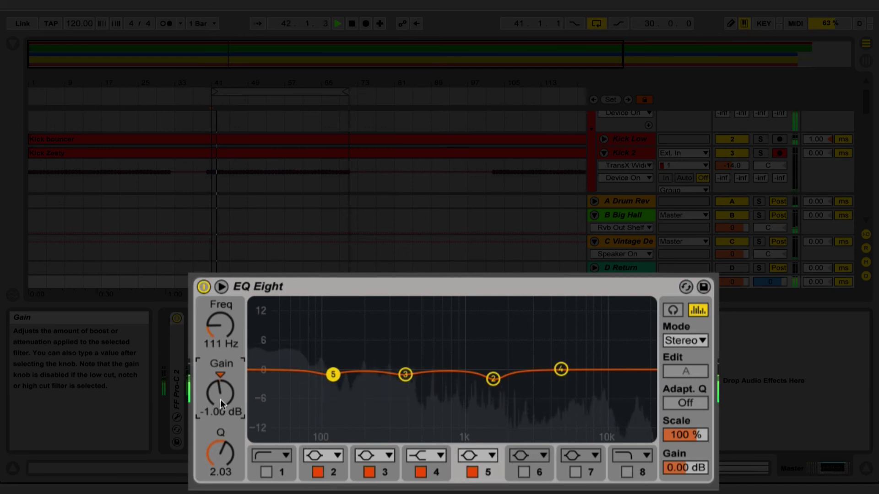
left_click_drag(220, 399, 227, 369)
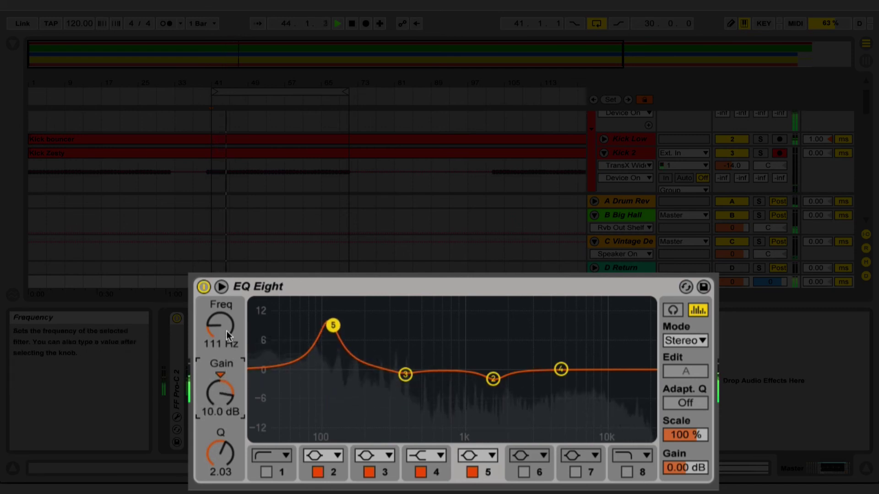
left_click_drag(226, 330, 228, 337)
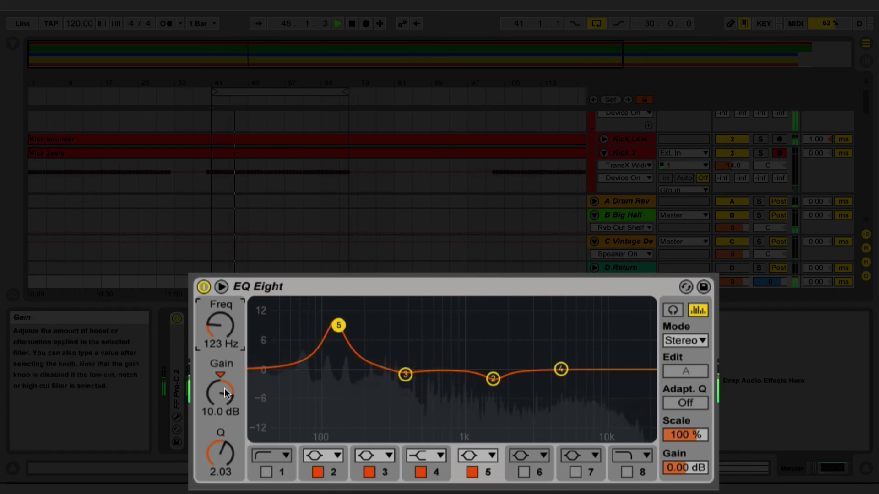
left_click_drag(221, 393, 220, 410)
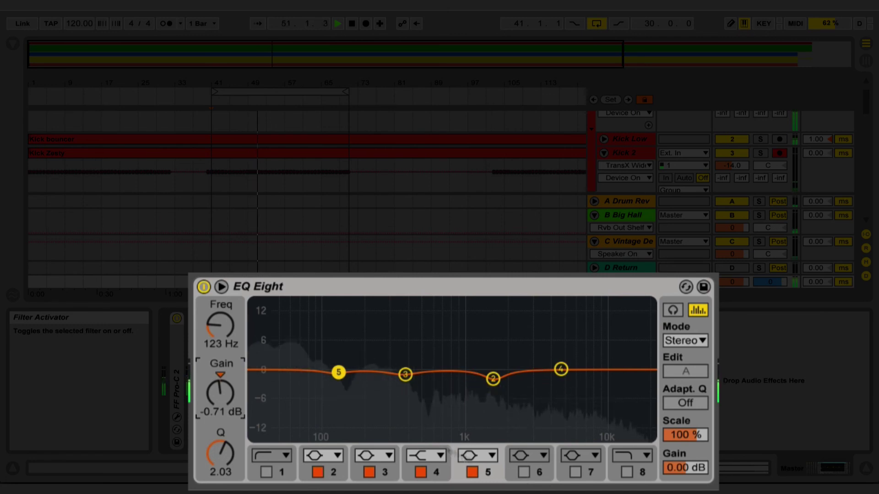
- Cut filter 3 to -15 dB at 370 Hz and widen its Q to about 1.01
left_click_drag(405, 375, 405, 403)
left_click_drag(220, 393, 220, 412)
left_click_drag(227, 457, 227, 471)
- Set filter 3's gain to -1 dB, followed by -2 dB
left_click(216, 387)
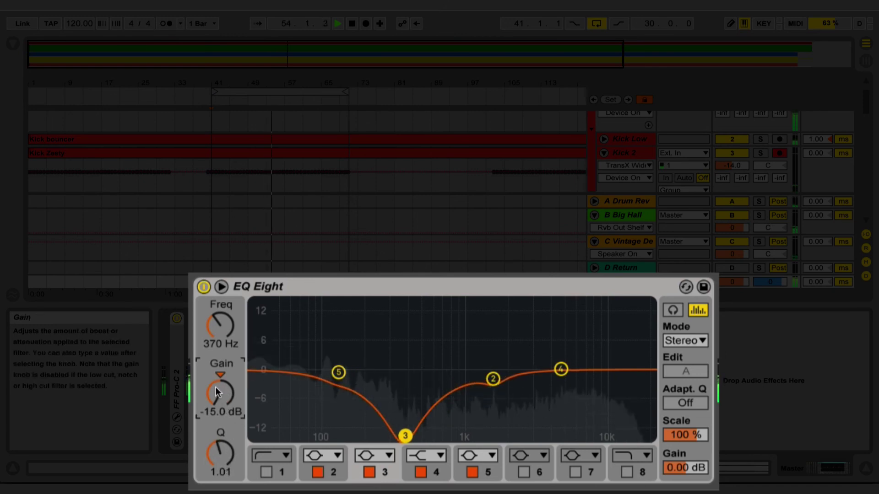
type("-1")
key("Return")
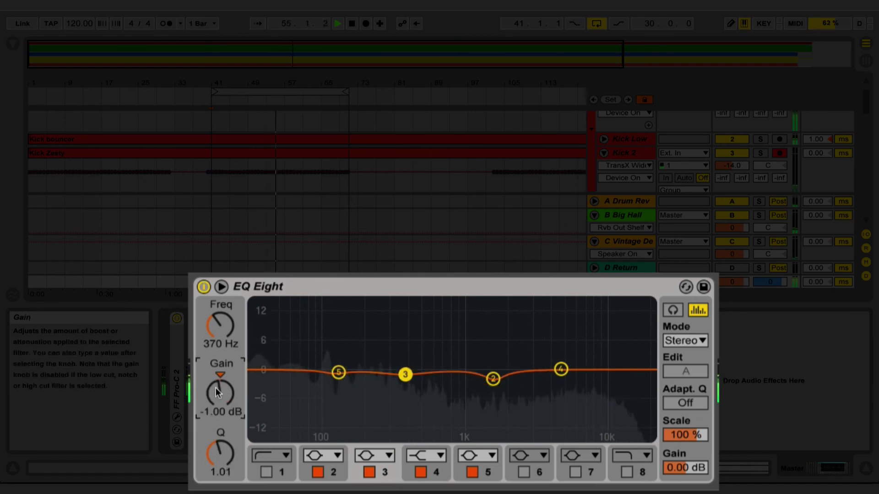
type("-2")
key("Return")
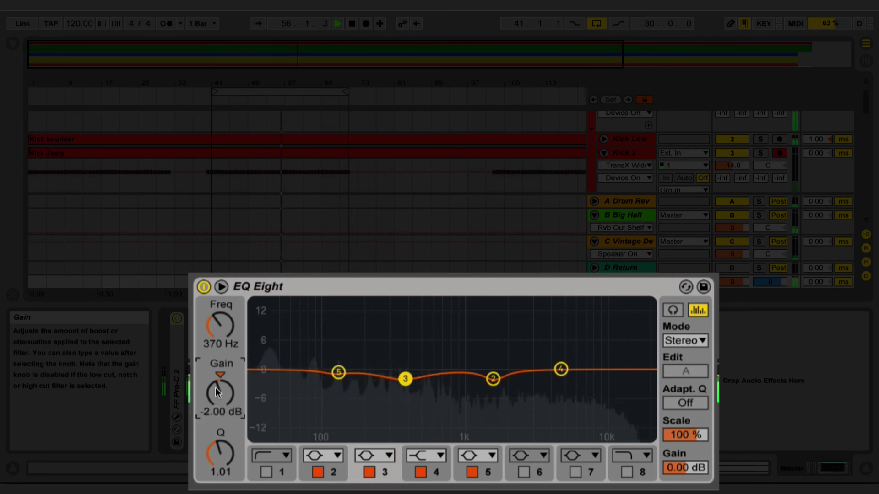
- Compare the mix with EQ Eight bypassed and active twice, leaving the device on
left_click(204, 287)
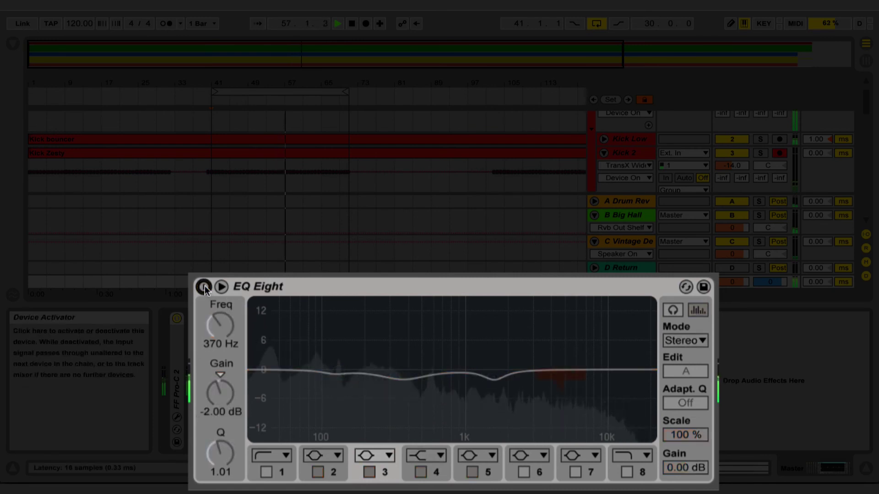
left_click(204, 287)
left_click(203, 287)
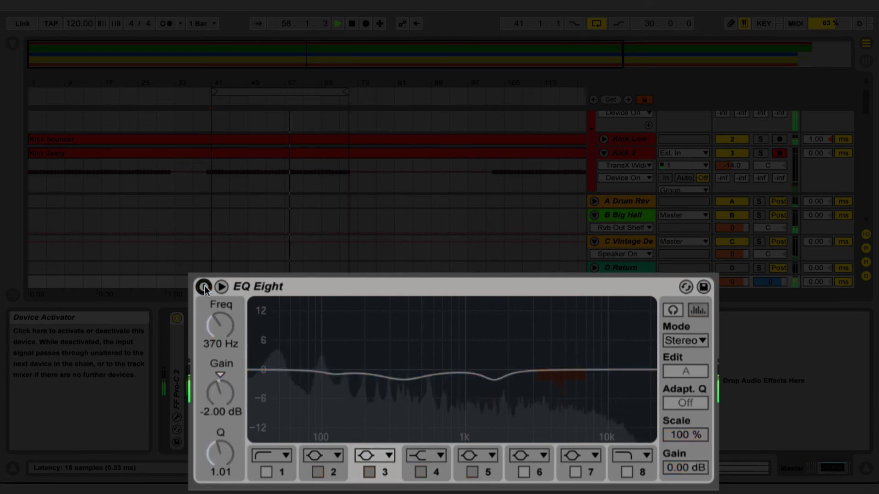
left_click(203, 287)
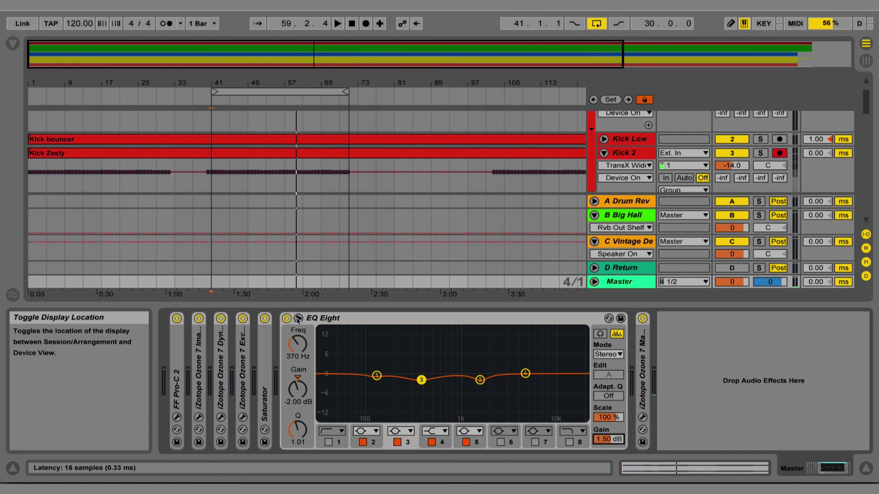
- Replay the loop, compare the output-gain-compensated EQ Eight against bypass, and stop playback with the device on
key("space")
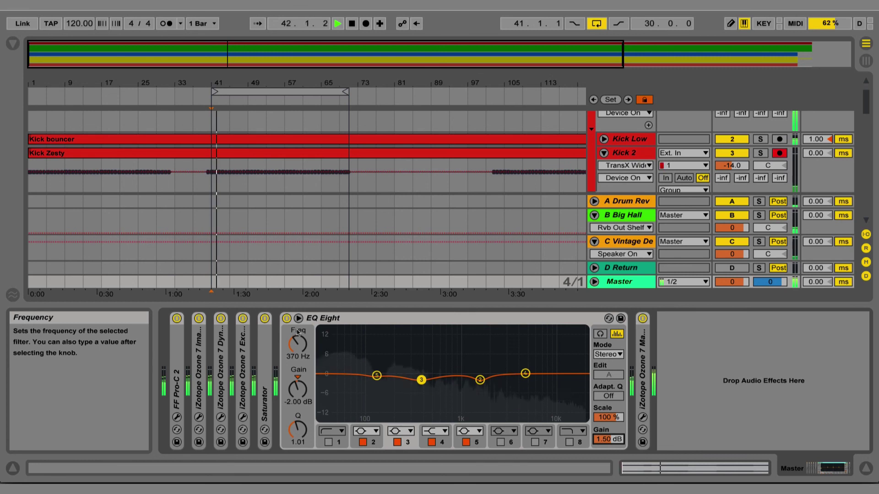
left_click(286, 318)
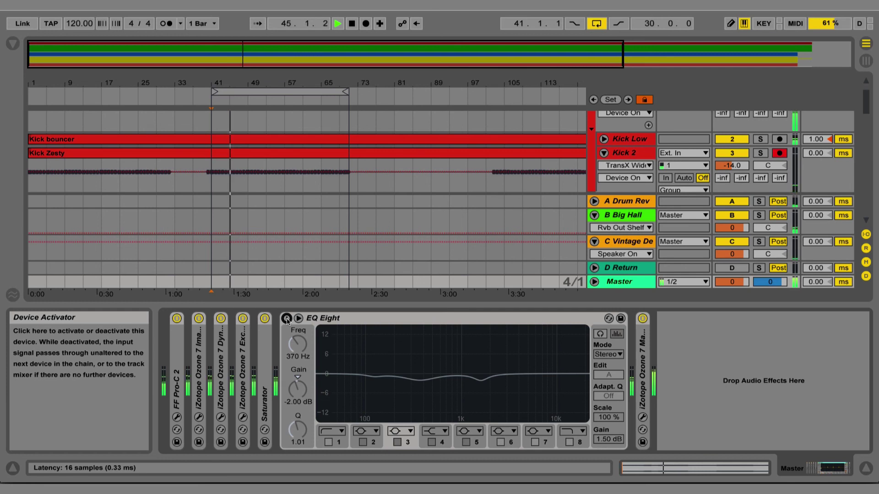
left_click(286, 319)
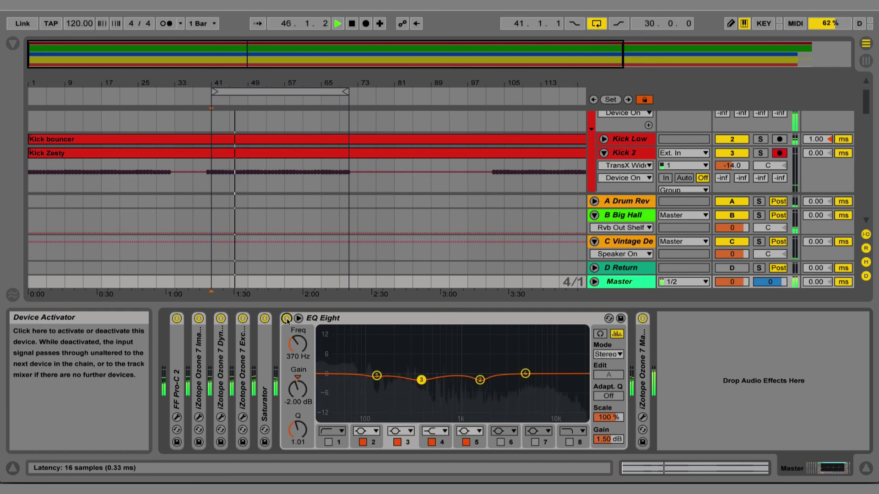
left_click(287, 319)
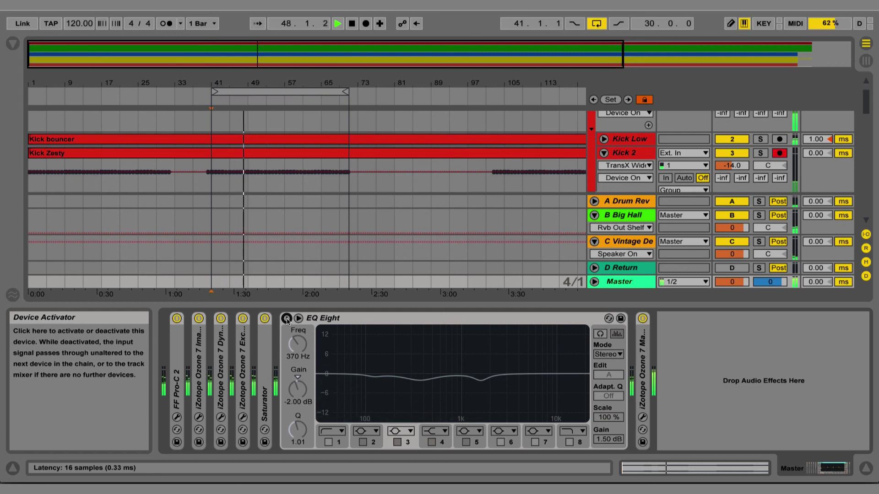
left_click(287, 318)
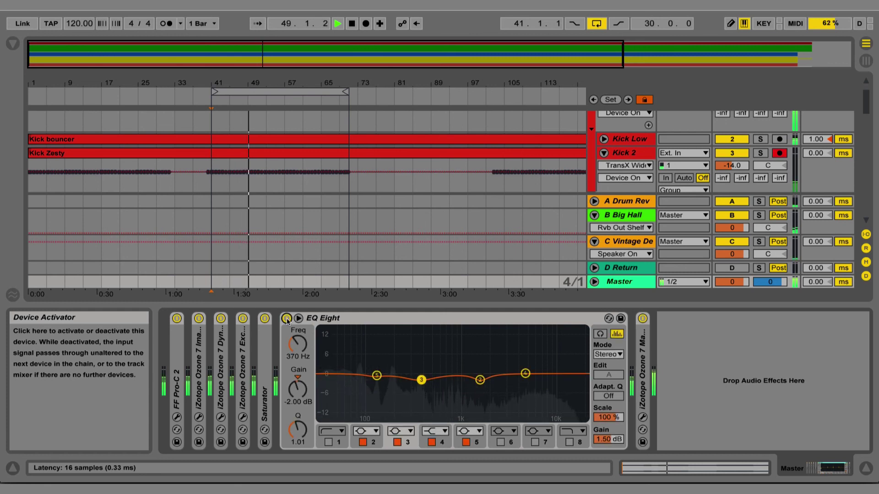
key("space")
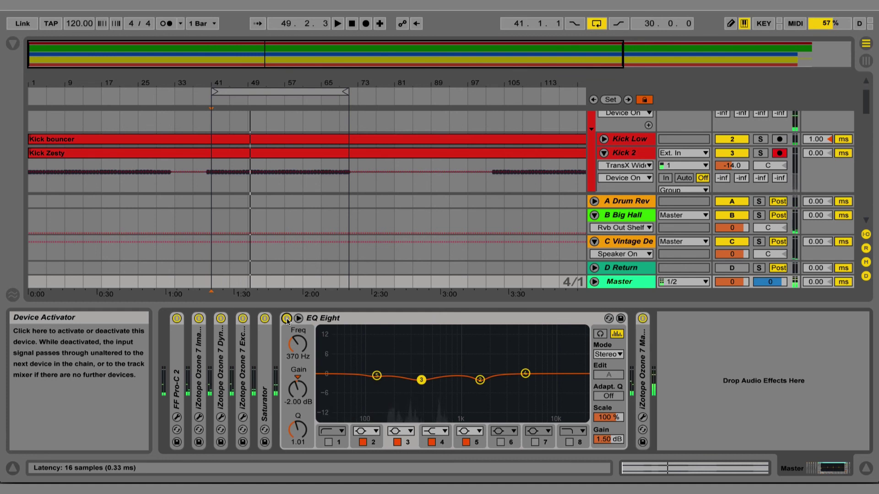